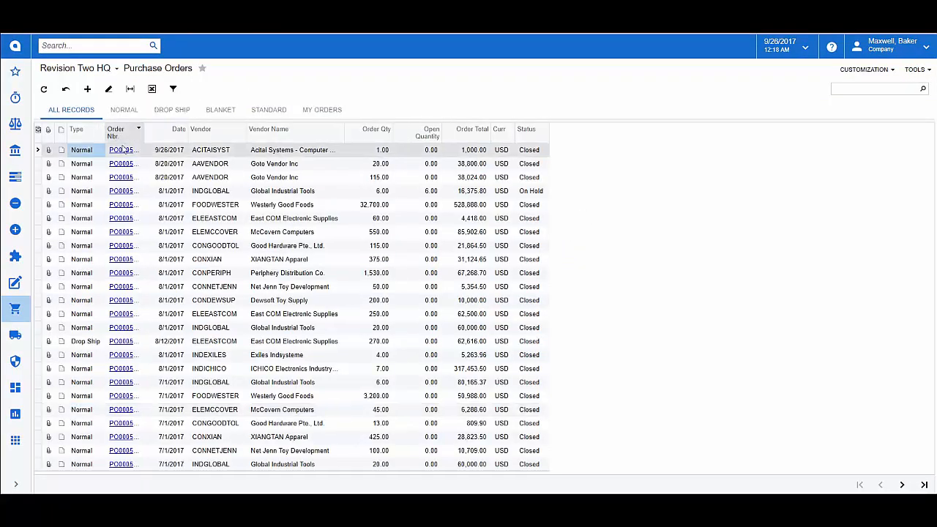
Step: Open the newest purchase order in the list to view the project and project task on its document lines
click(119, 150)
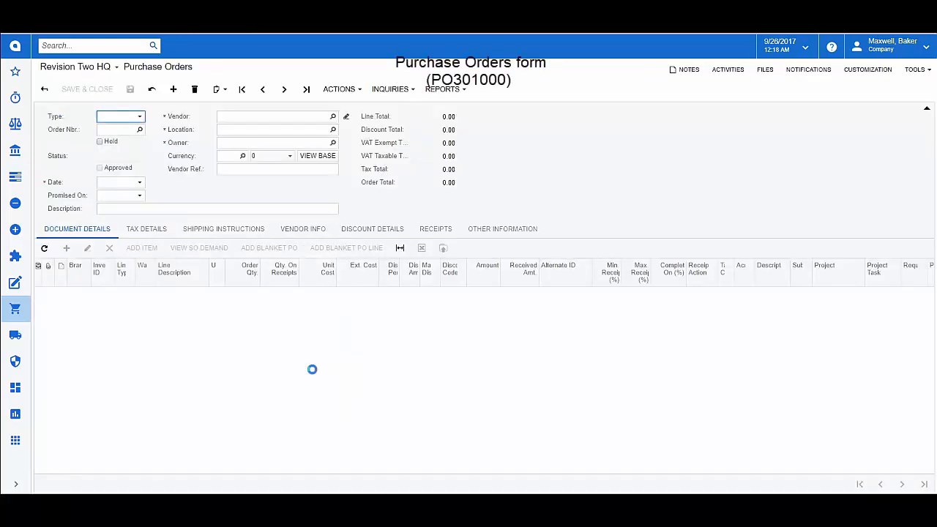
drag(364, 467, 463, 469)
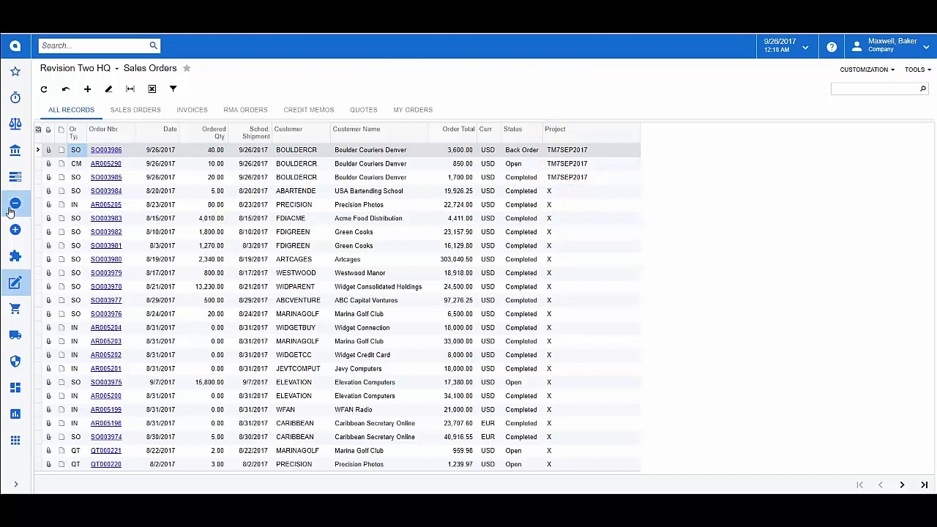
Step: Expand the Projects workspace to its full list of forms and open the first entry under Preferences
click(15, 178)
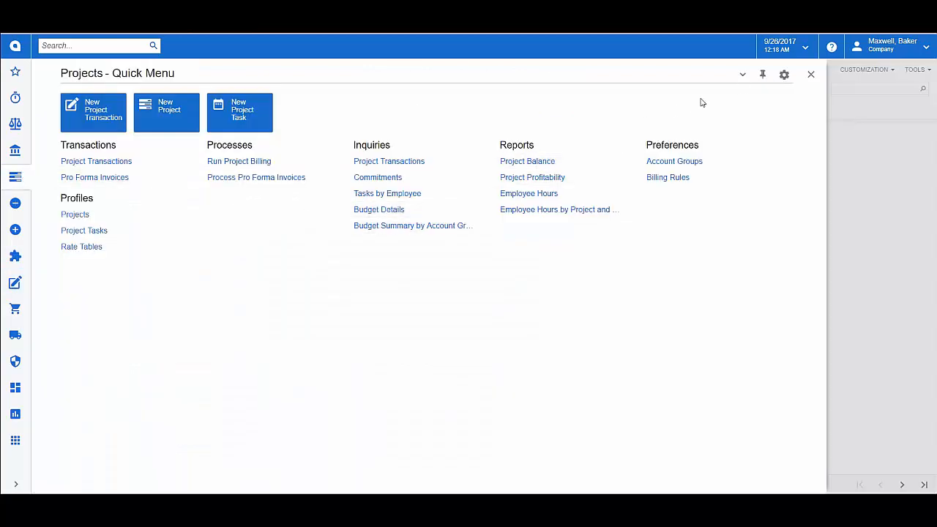
click(742, 74)
click(691, 161)
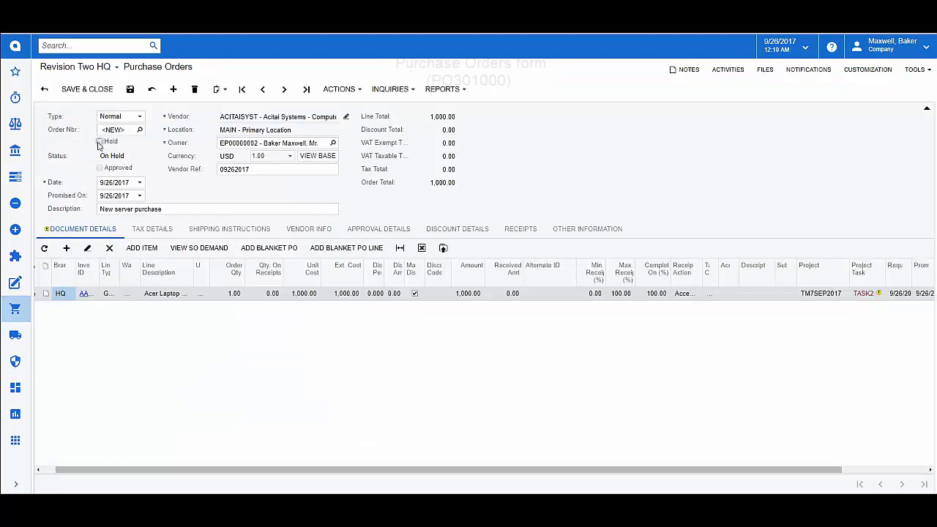
Step: Take the "New server purchase" order off hold and approve it
click(339, 89)
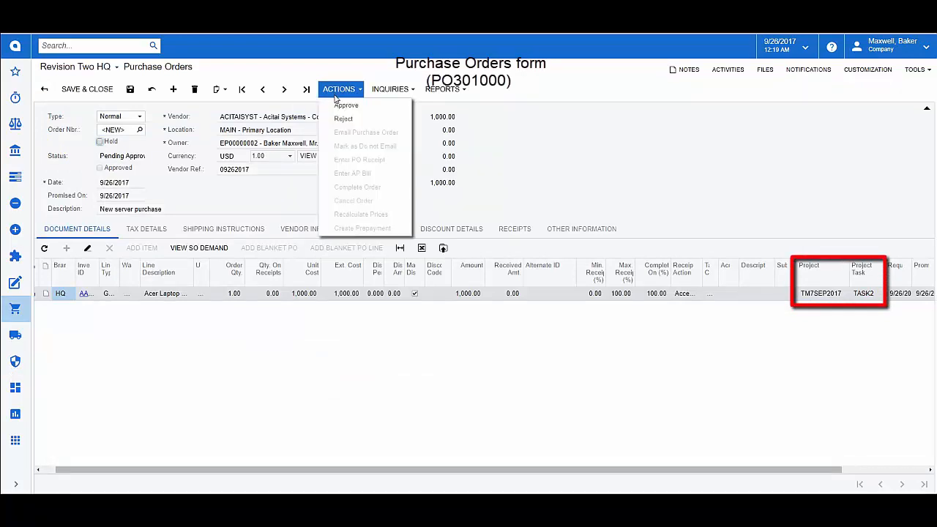
click(344, 105)
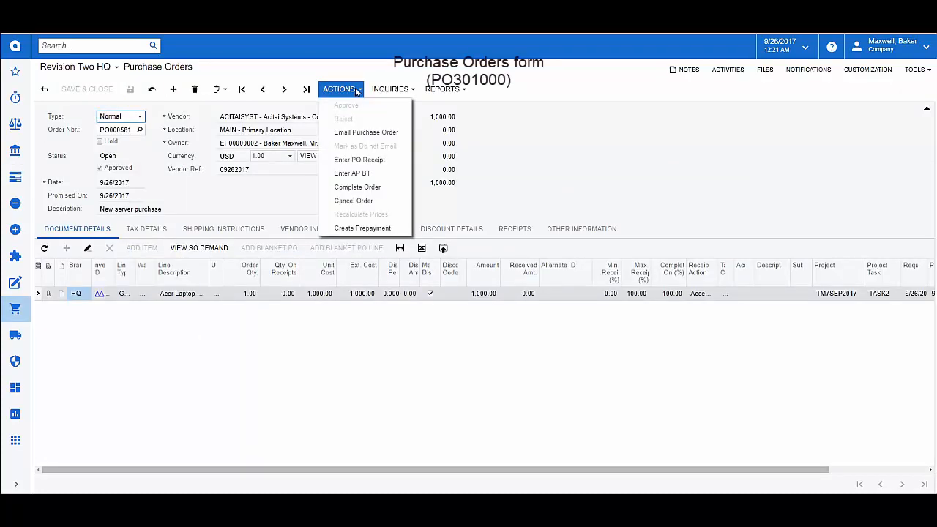
Step: Enter a PO receipt from the approved server purchase order and release the receipt
click(359, 160)
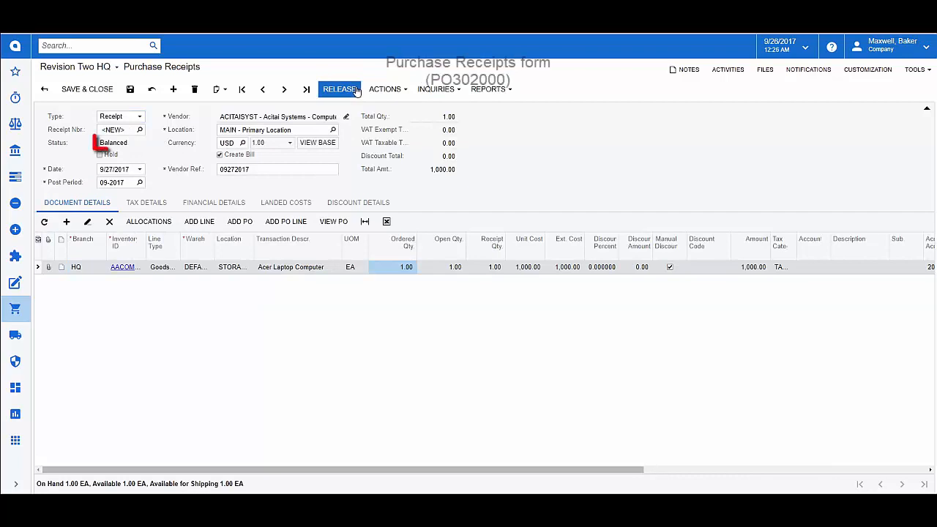
click(341, 89)
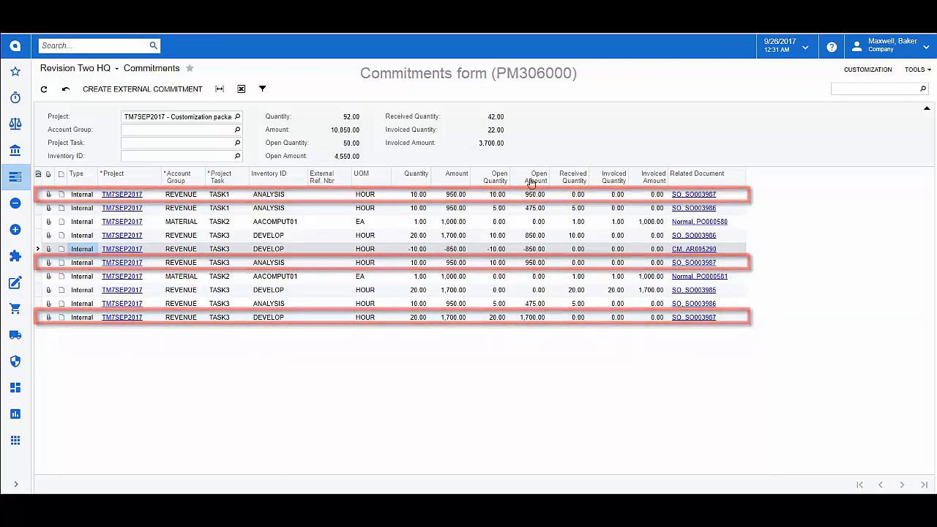
Step: Examine the unit of measure, quantity and amount of the new sales order's commitment lines for project TM7SEP2017
click(458, 321)
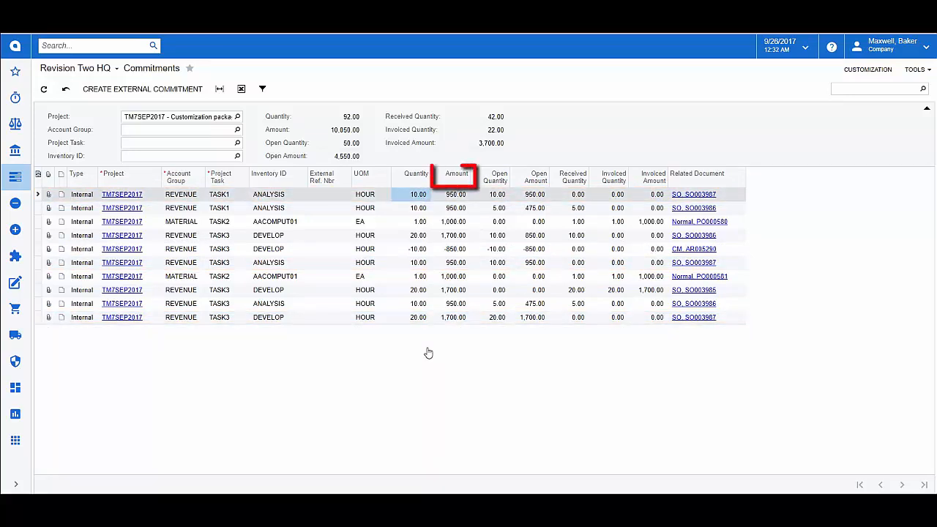
click(386, 319)
click(390, 265)
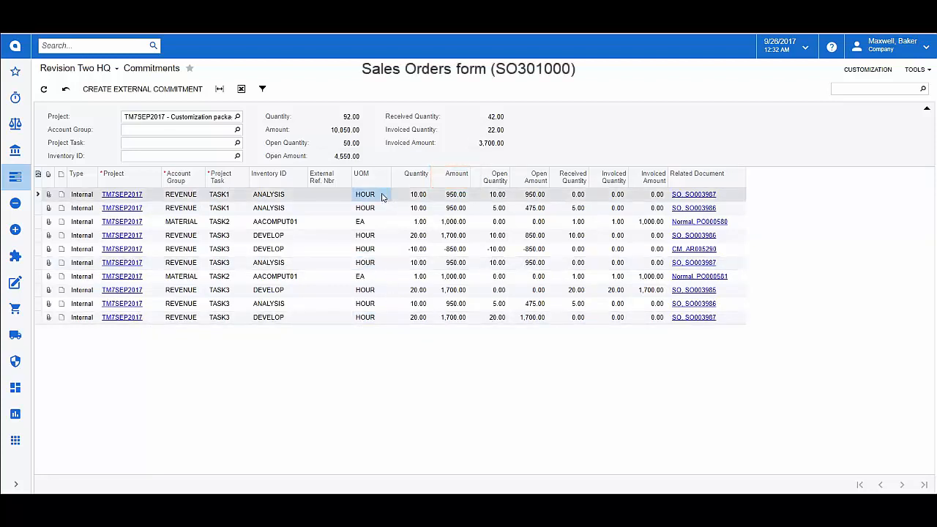
Step: Create a shipment from the analysis and development services sales order, dated 9/27/2017, from the DEFAULT - HQ Retail Warehouse
click(341, 88)
click(350, 106)
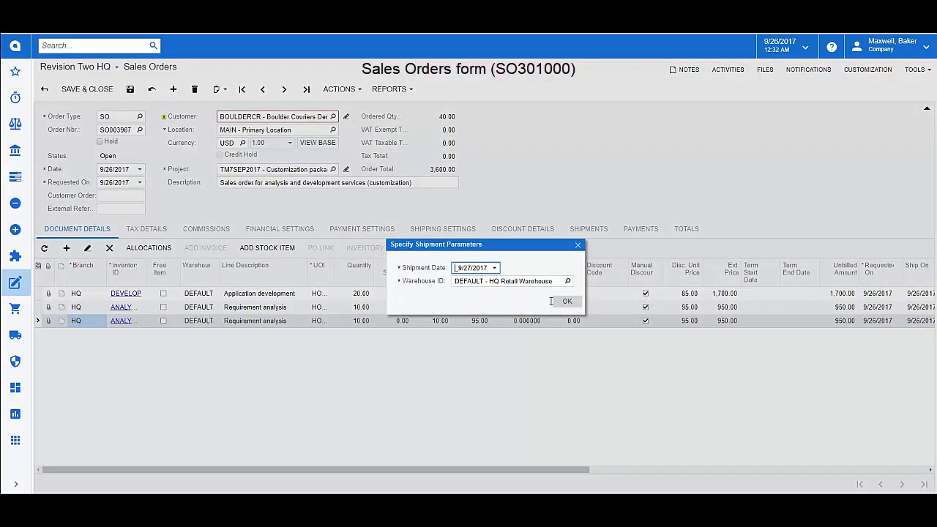
key(Return)
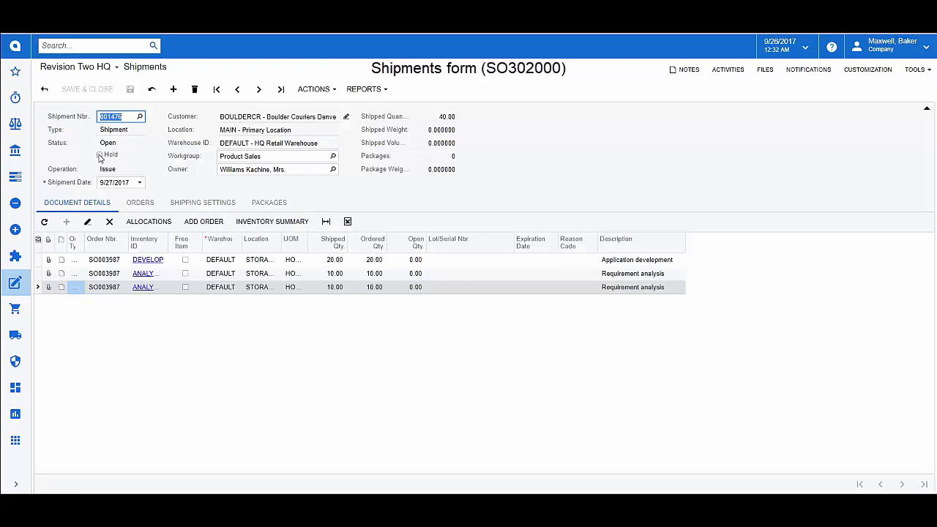
Step: Put the shipment on hold and set the shipped quantities to 10 for application development and 5 for each requirement analysis line
click(100, 156)
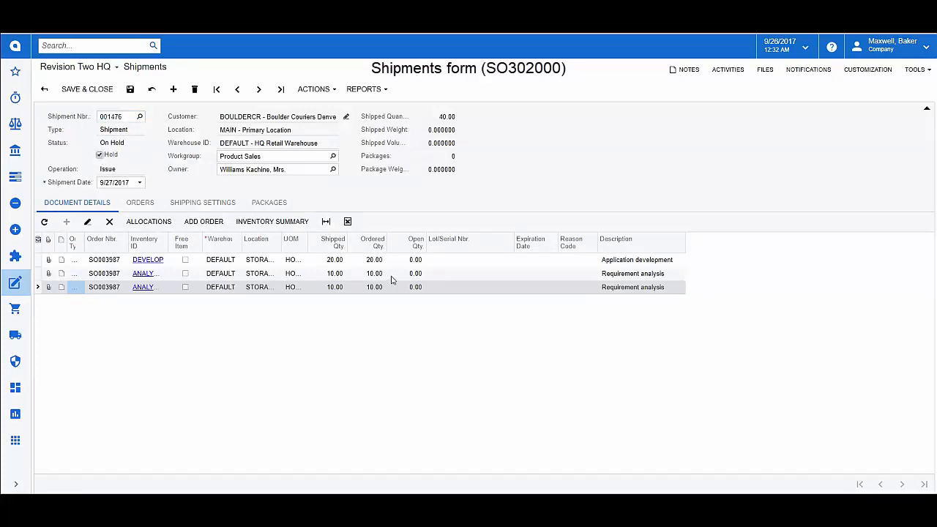
click(339, 262)
click(341, 260)
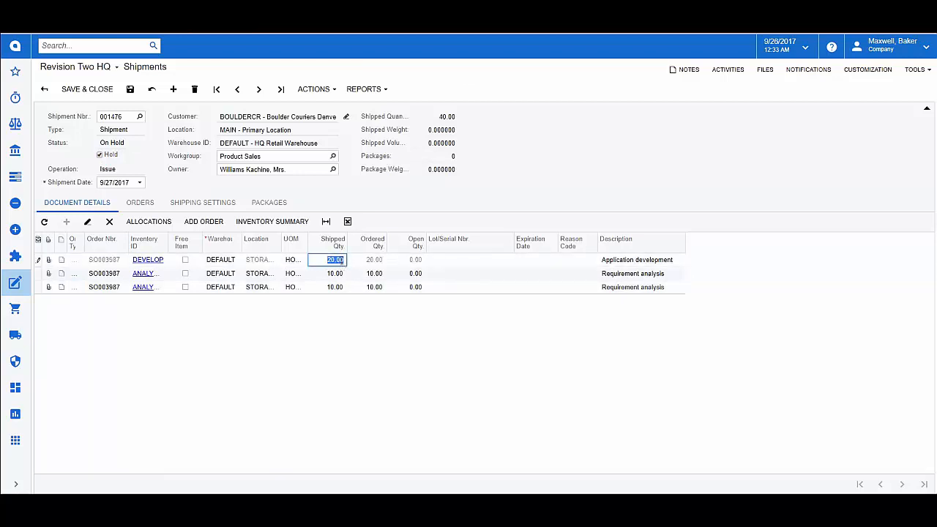
key(BackSpace)
text(10)
click(342, 276)
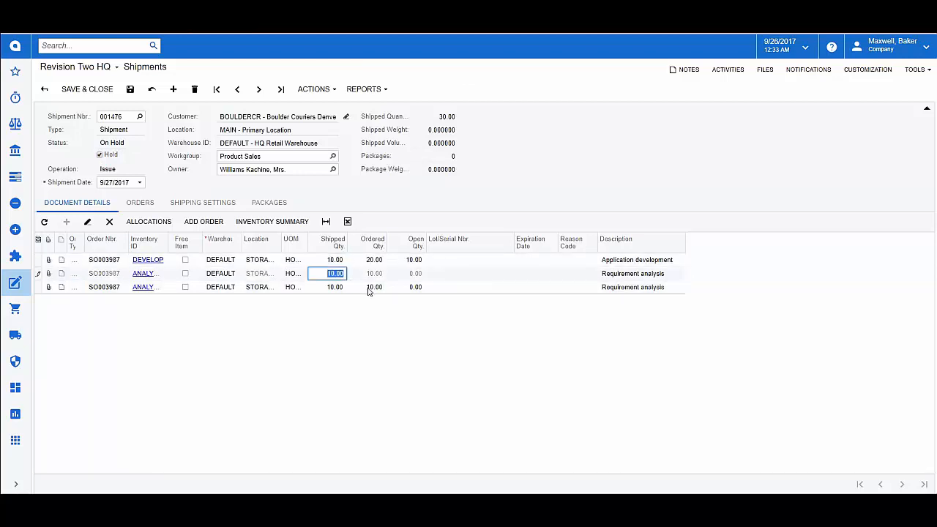
text(5)
click(338, 289)
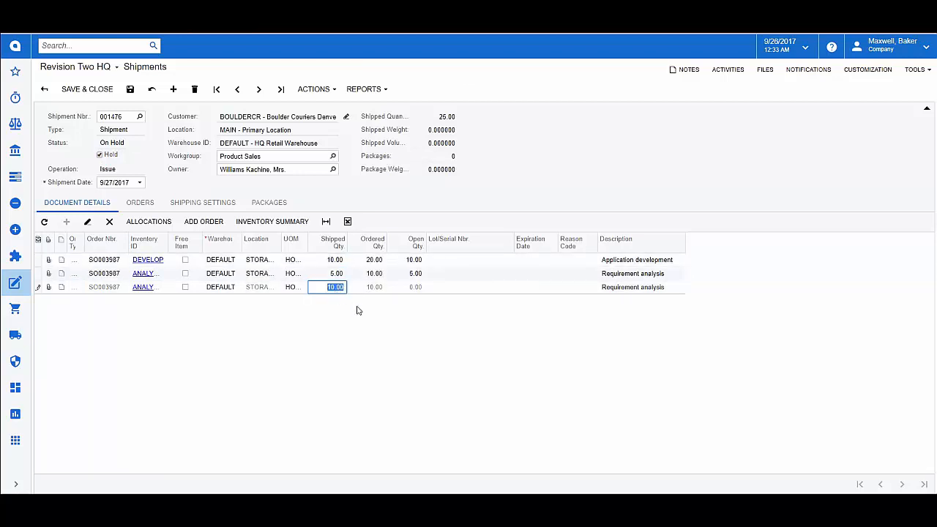
text(5)
click(451, 289)
Step: Take the edited shipment off hold and confirm it
click(315, 88)
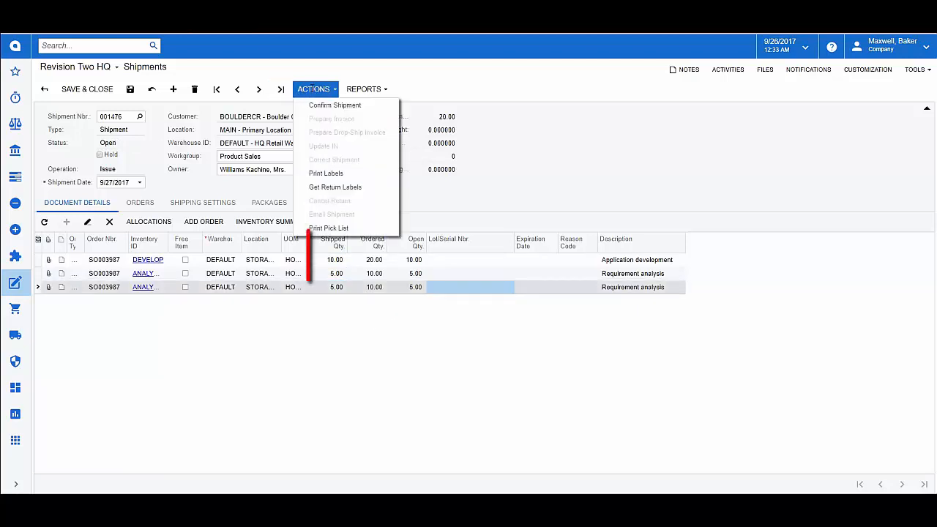
click(322, 105)
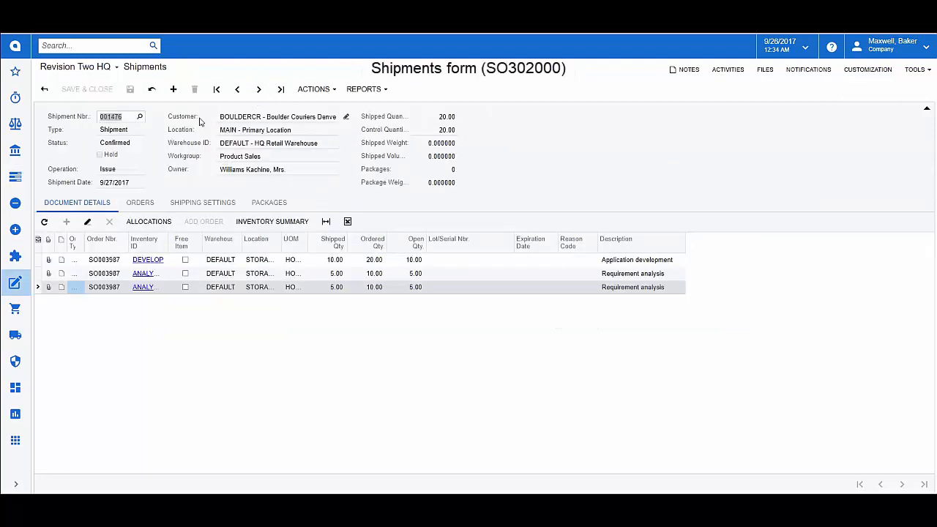
Step: Prepare an invoice from the confirmed shipment and release the invoice
click(313, 89)
click(326, 119)
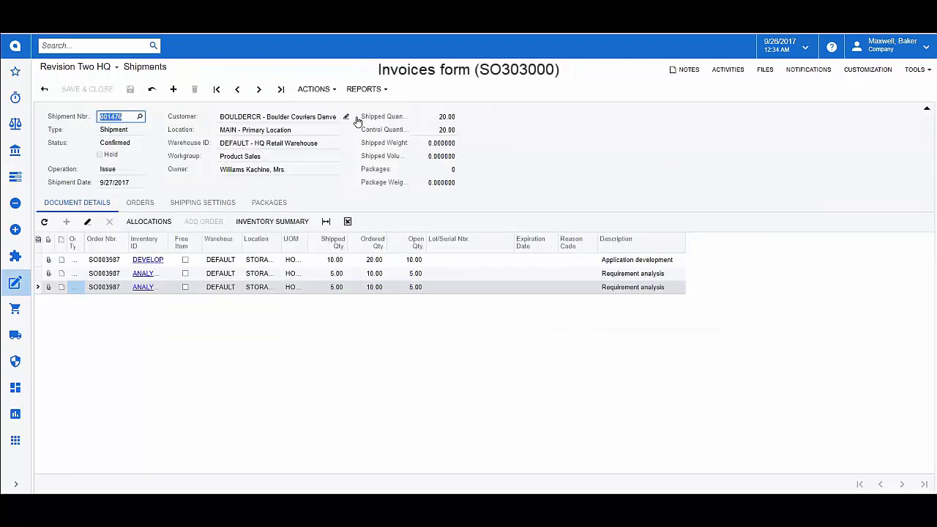
click(341, 89)
click(350, 106)
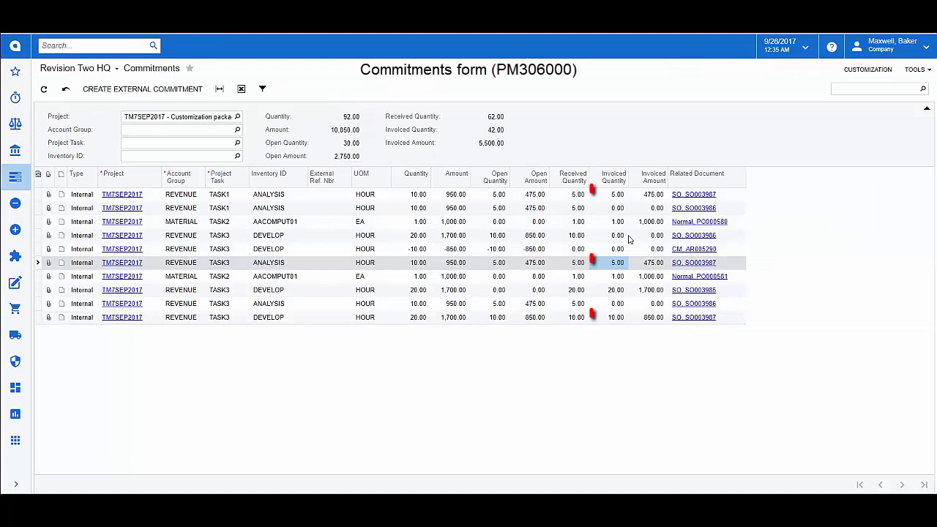
Step: Examine the invoiced amounts, open quantities and open amounts of the shipped sales order's commitment lines
click(636, 196)
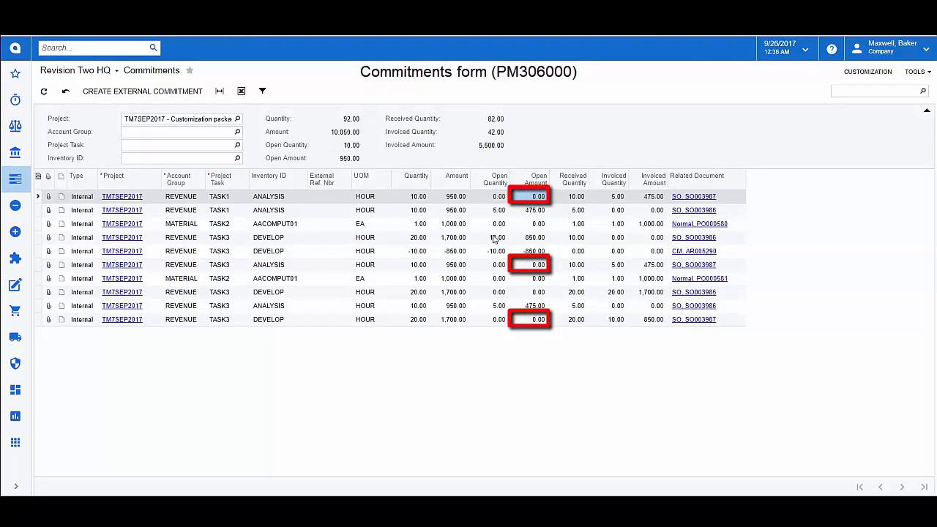
click(495, 266)
click(534, 264)
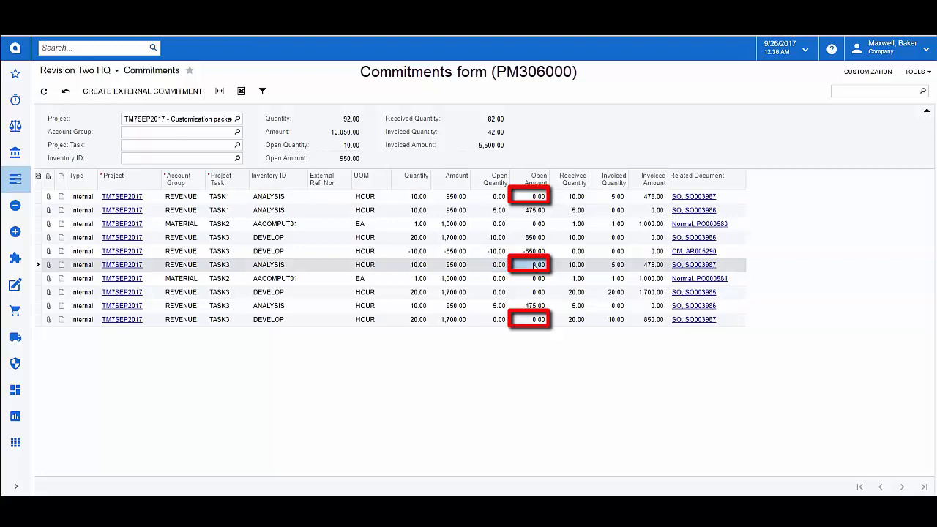
click(511, 325)
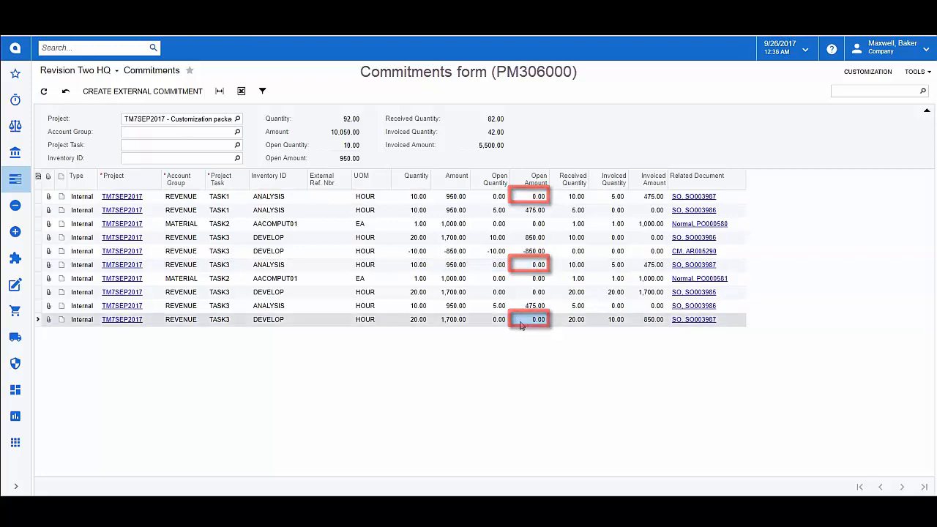
click(494, 322)
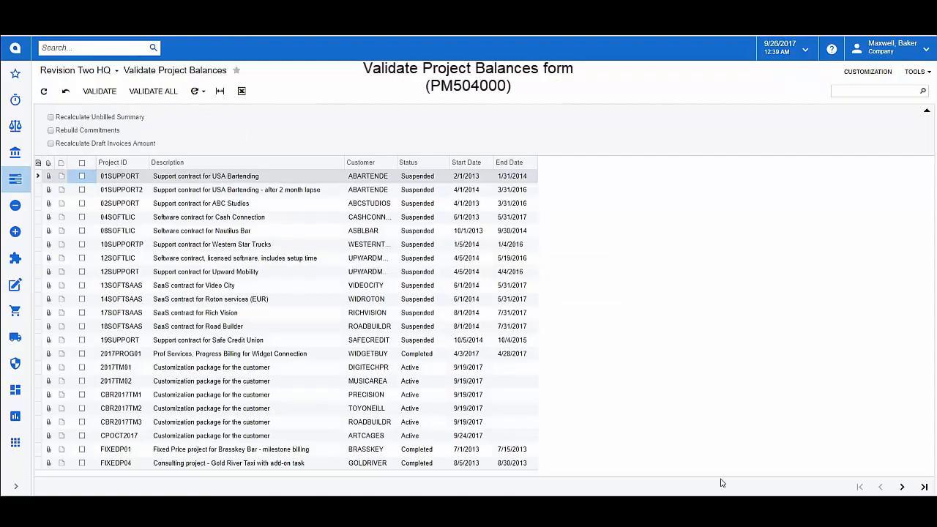
Step: Validate the balances of project TM7SEP2017 with the Rebuild Commitments option enabled
click(902, 486)
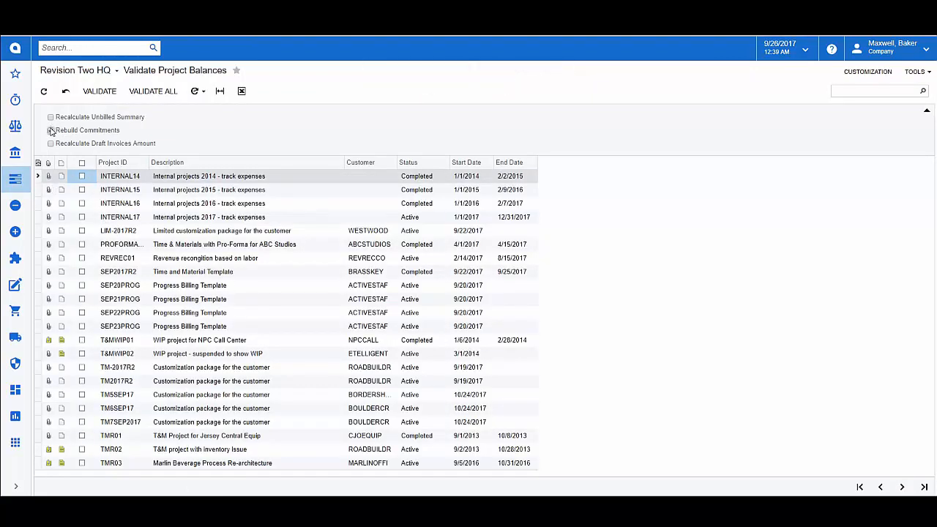
click(82, 422)
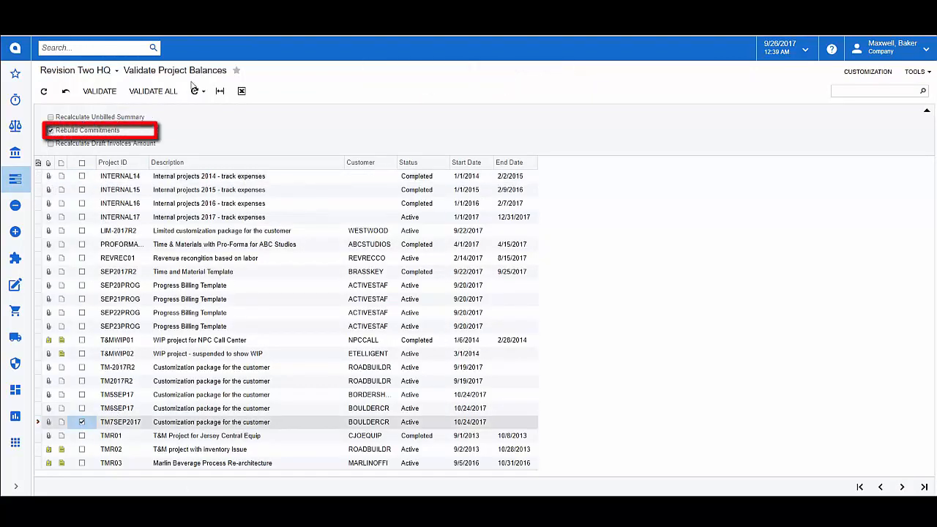
click(105, 93)
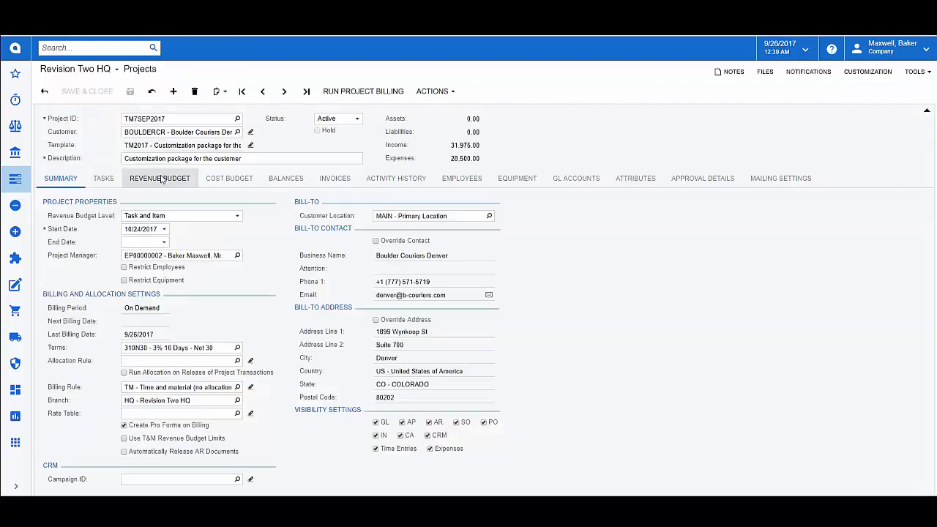
Step: Examine the committed quantity and amount columns in the project's revenue budget and cost budget
click(161, 178)
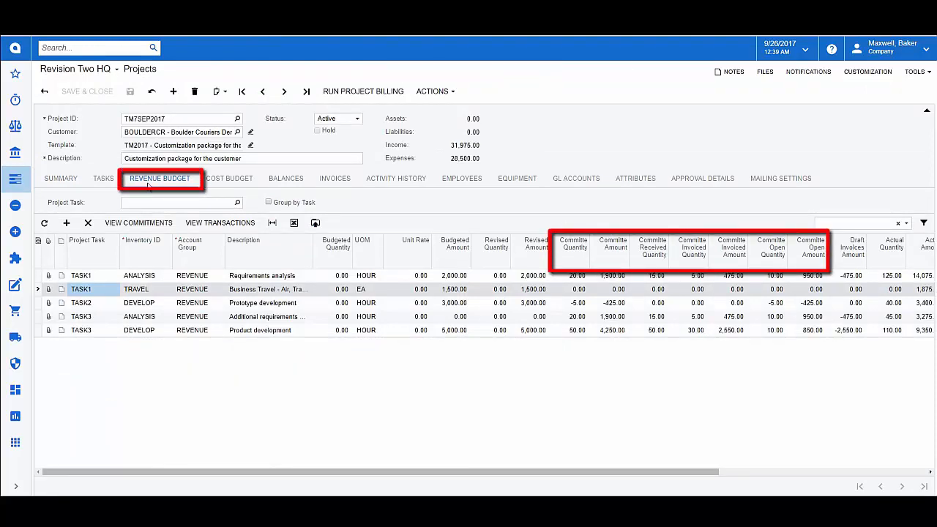
click(226, 187)
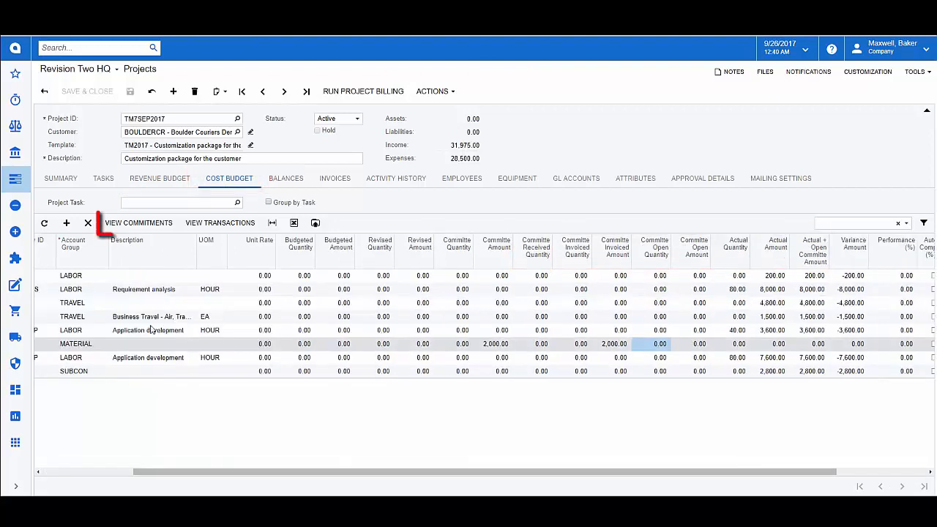
Step: View the commitments behind the TASK2 MATERIAL line of the cost budget and close them
drag(249, 472, 186, 467)
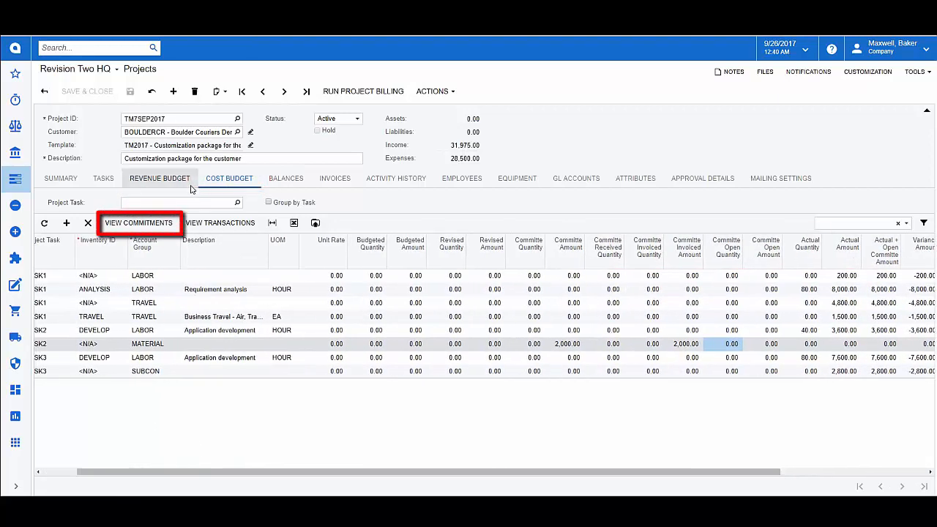
click(155, 221)
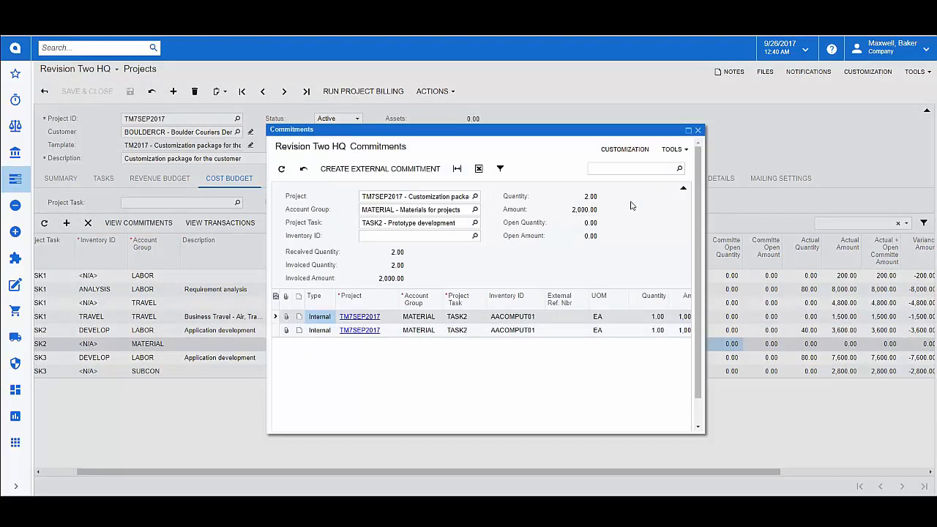
click(698, 130)
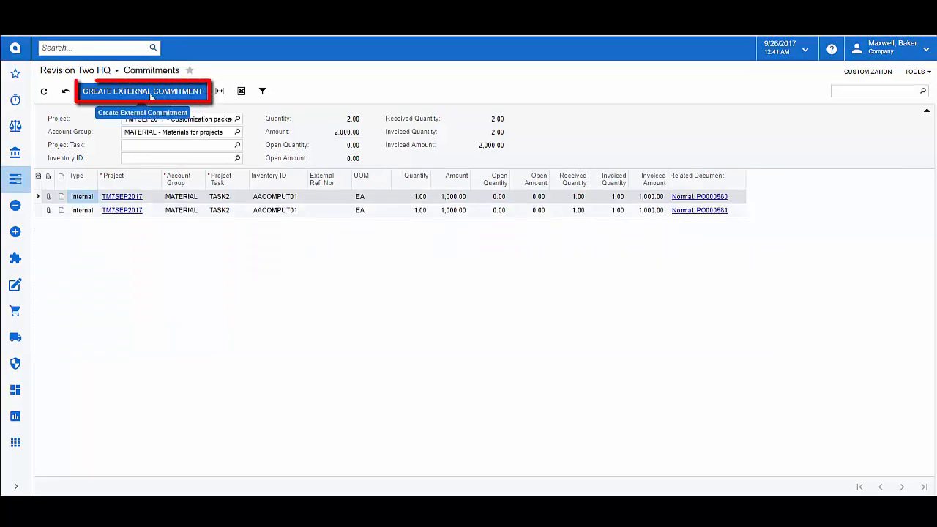
Step: Create external commitment EXT09272017 for LABOR on TM7SEP2017 TASK1, item DEVELOP, amount 1,000, quantity 10, with open, received and invoiced quantities of 5, and save it
click(152, 95)
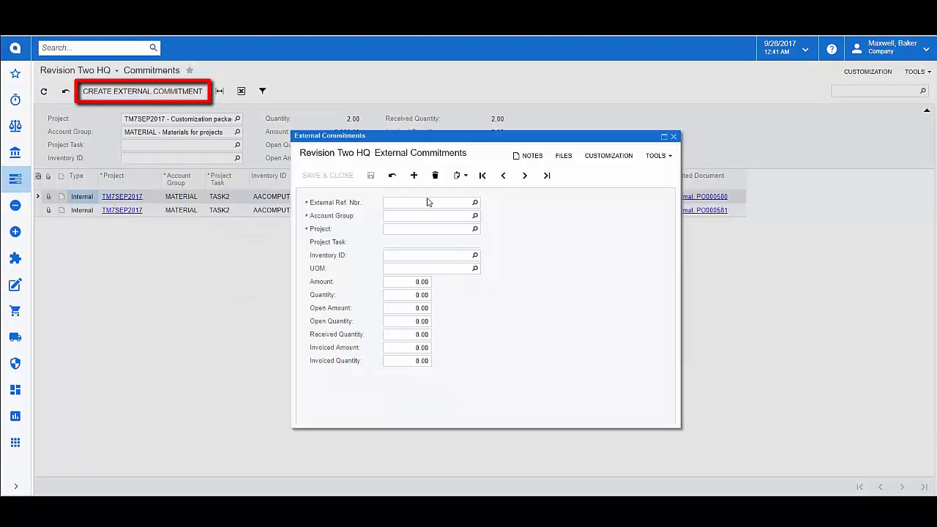
click(418, 203)
text(EXT09272017)
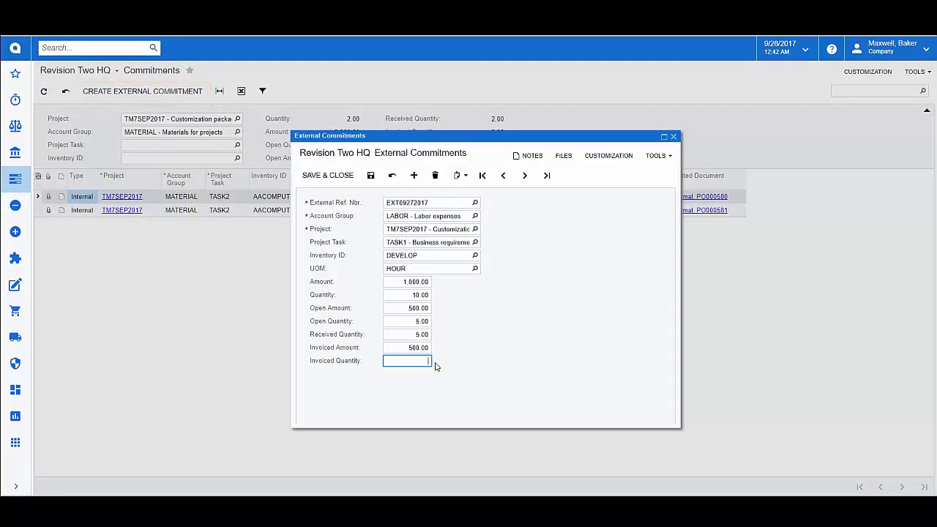
text(5)
click(497, 396)
click(348, 178)
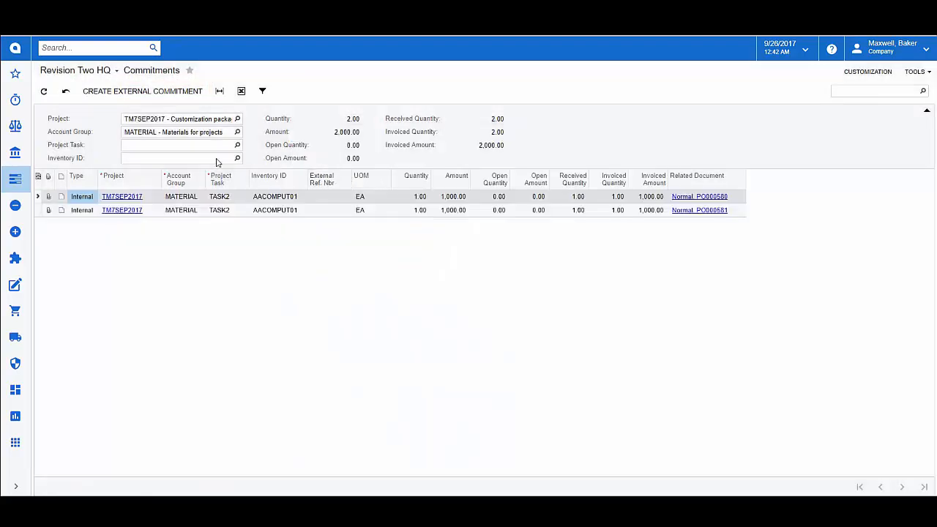
Step: Clear the Account Group filter on the commitments list and widen the Type column to read the external commitment's type
click(218, 132)
key(BackSpace)
key(Tab)
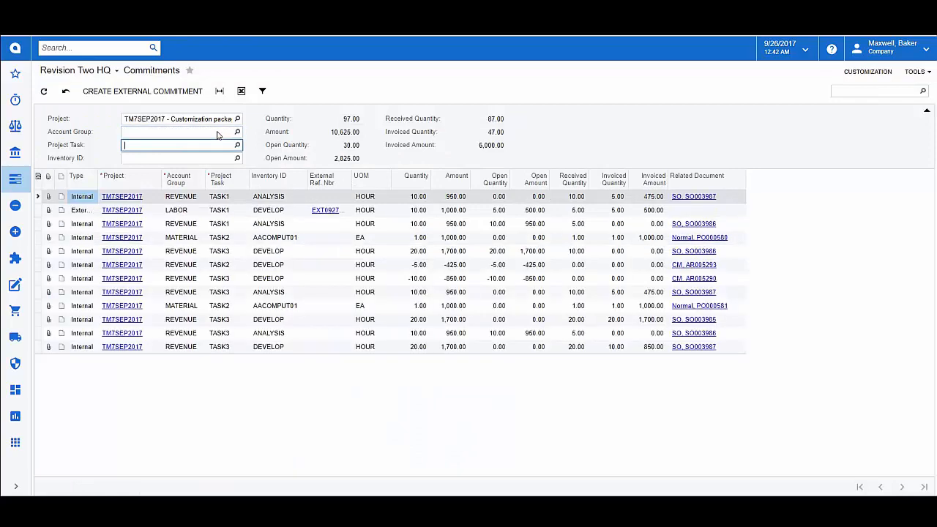
click(87, 212)
drag(98, 183, 126, 188)
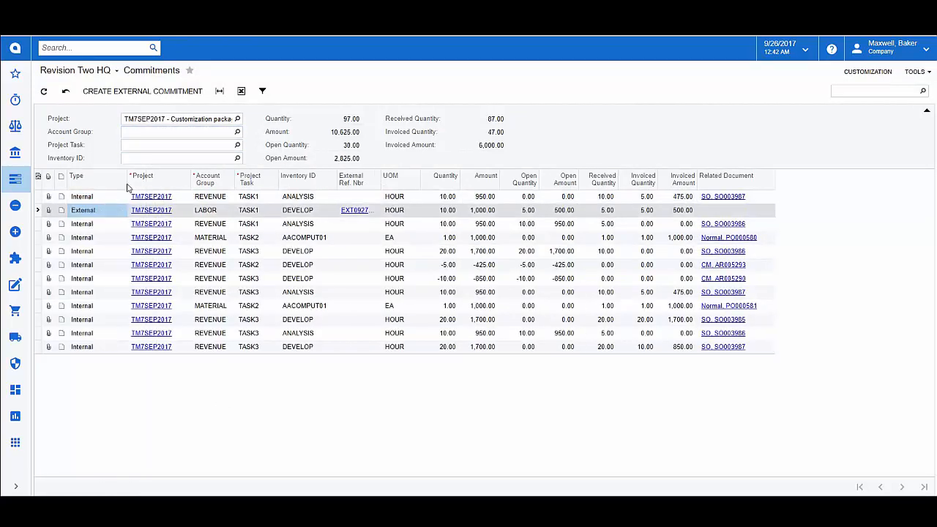